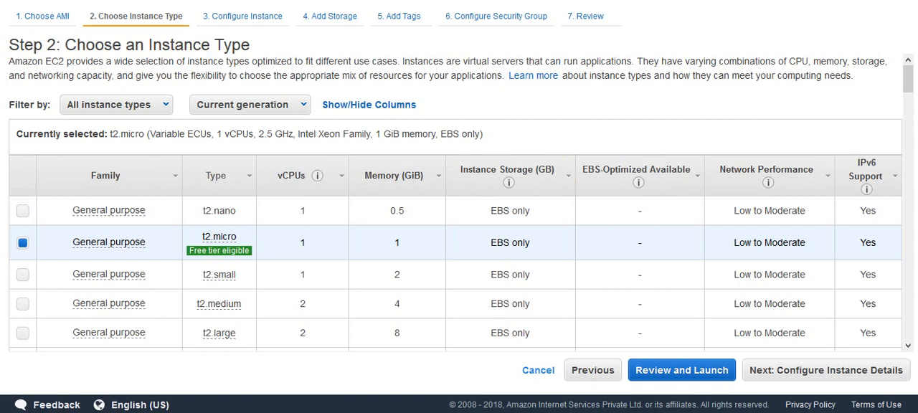
- Keep the t2.micro instance type, review the default instance details and proceed to the storage settings
{"action": "mouse_move", "coordinate": [218, 251]}
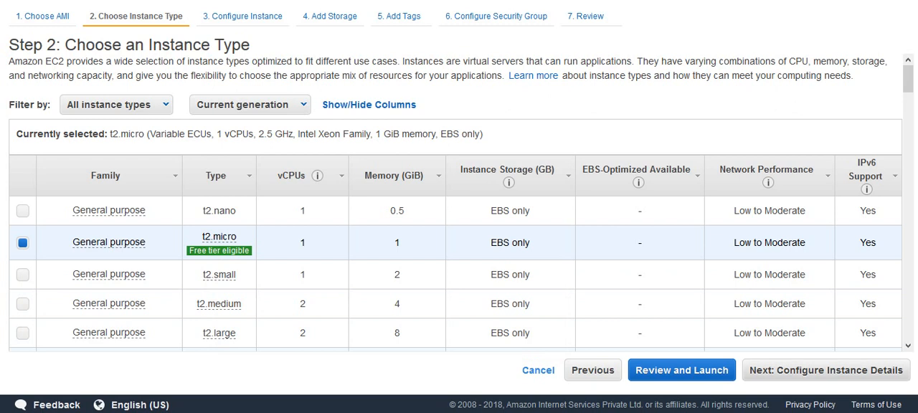
{"action": "left_click", "coordinate": [826, 370]}
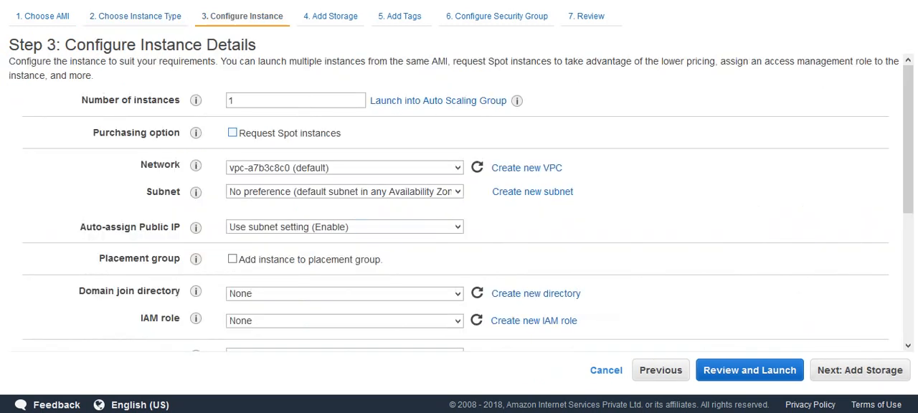
{"action": "scroll", "coordinate": [530, 194], "scroll_direction": "down", "scroll_amount": 3}
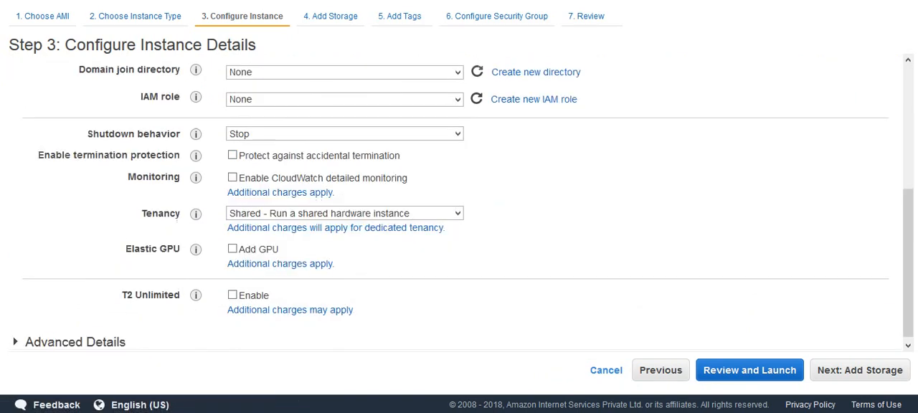
{"action": "scroll", "coordinate": [459, 201], "scroll_direction": "up", "scroll_amount": 3}
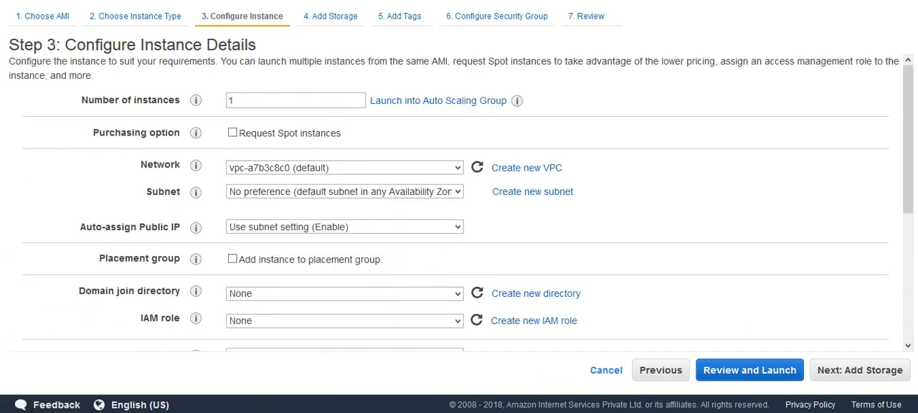
{"action": "left_click", "coordinate": [859, 370]}
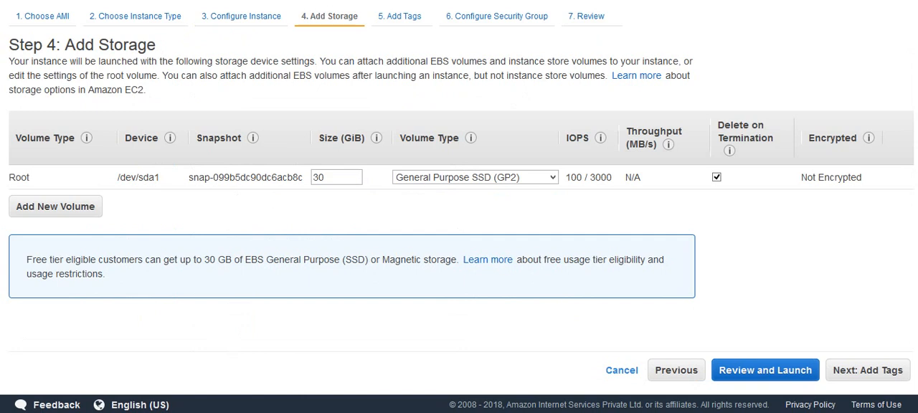
- Keep the root volume at 30 GiB General Purpose SSD (GP2) and proceed to the tags
{"action": "double_click", "coordinate": [319, 177]}
{"action": "left_click_drag", "start_coordinate": [204, 259], "coordinate": [459, 259]}
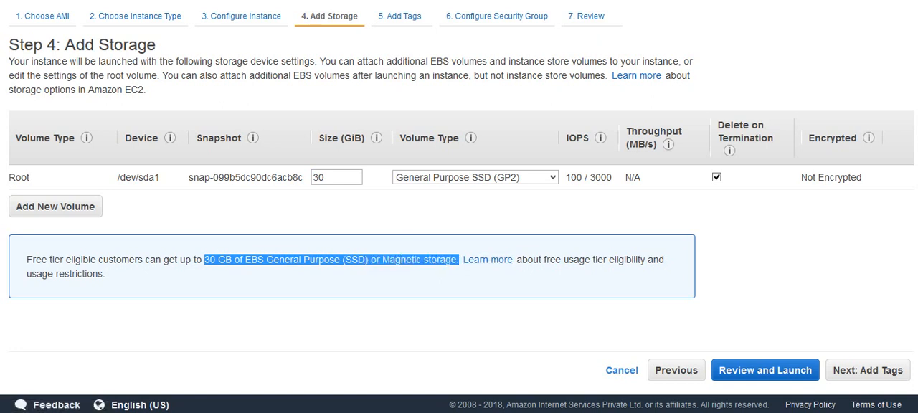
{"action": "left_click", "coordinate": [522, 295]}
{"action": "left_click", "coordinate": [867, 370]}
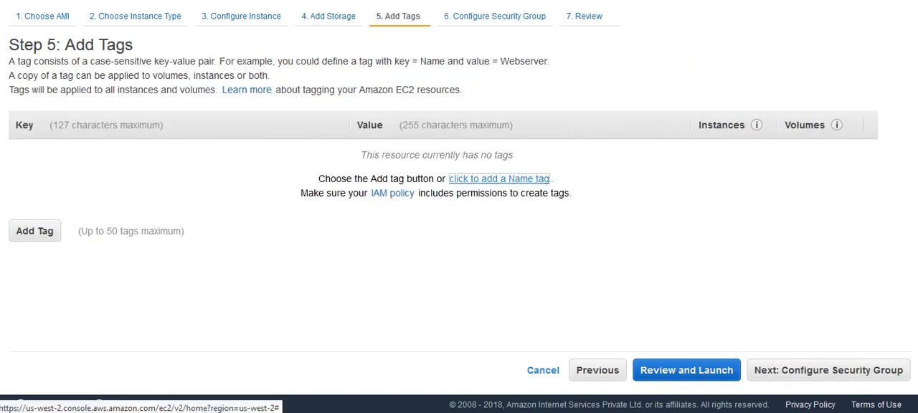
- Add a Name tag with the value Windowsserver2016 and proceed to the security group configuration
{"action": "left_click", "coordinate": [499, 179]}
{"action": "type", "text": "Windows"}
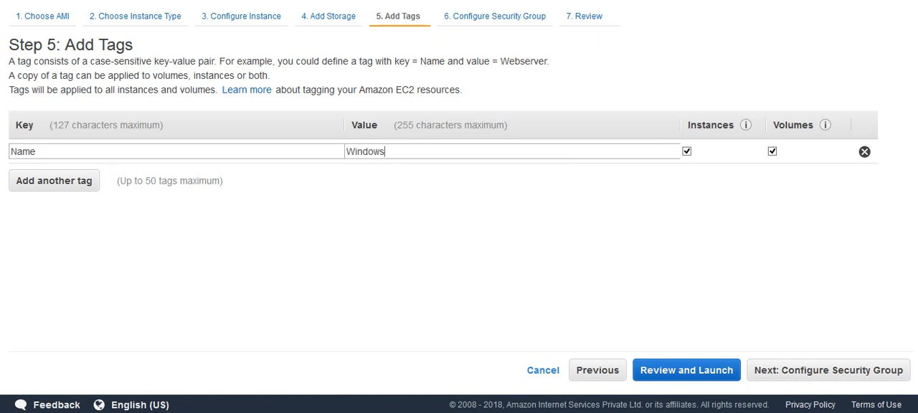
{"action": "type", "text": "server"}
{"action": "left_click", "coordinate": [828, 370]}
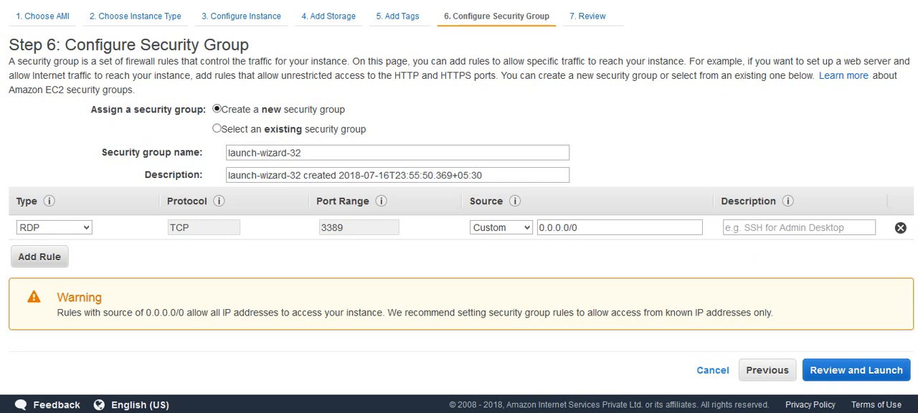
- Add an HTTP rule alongside the RDP rule in the new security group and proceed to the launch review
{"action": "left_click", "coordinate": [40, 257]}
{"action": "key", "text": "h"}
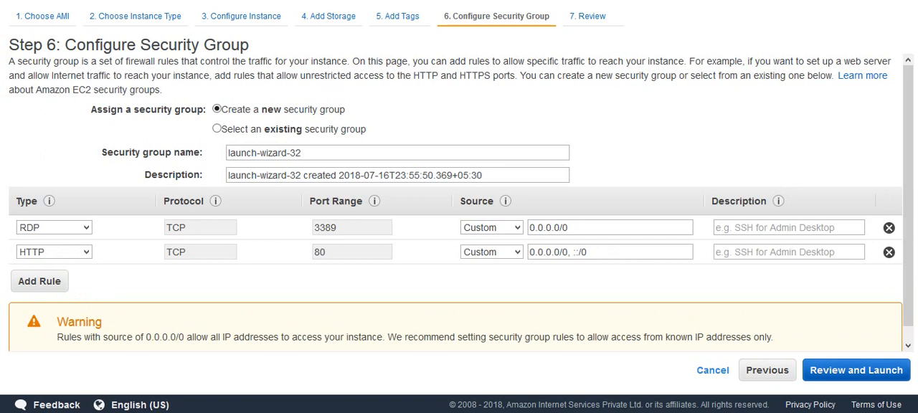
{"action": "left_click", "coordinate": [856, 370]}
- Launch the instance with the existing intaglioflix key pair, acknowledging access to its private key file
{"action": "left_click", "coordinate": [885, 370]}
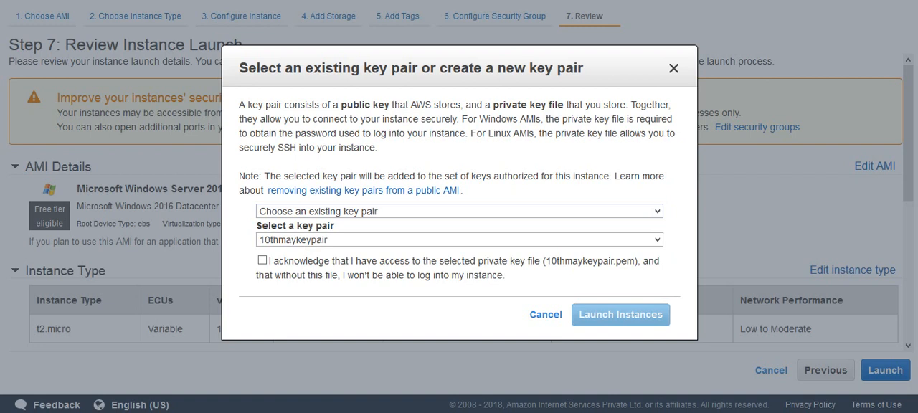
{"action": "left_click", "coordinate": [459, 240]}
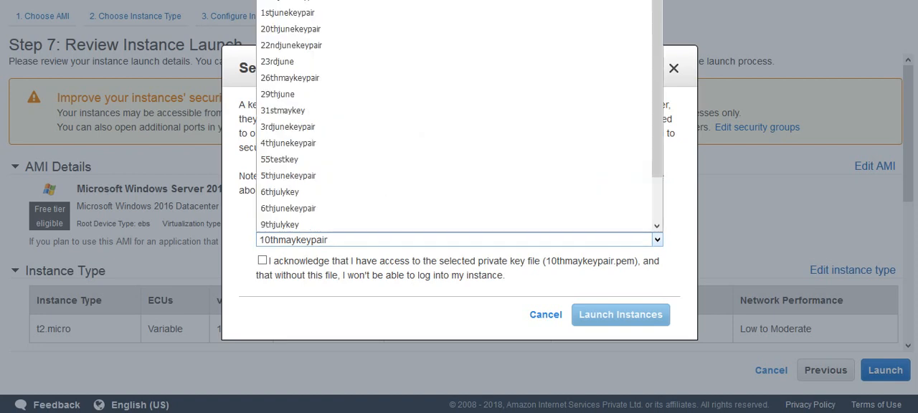
{"action": "left_click_drag", "start_coordinate": [657, 139], "coordinate": [656, 181]}
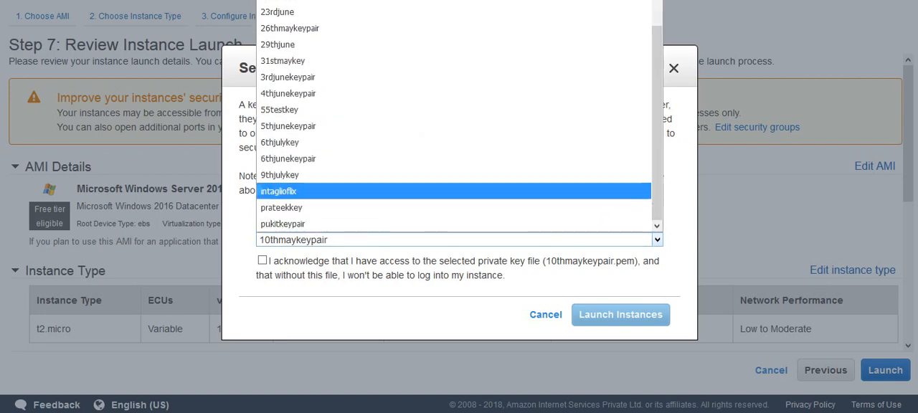
{"action": "left_click", "coordinate": [278, 191]}
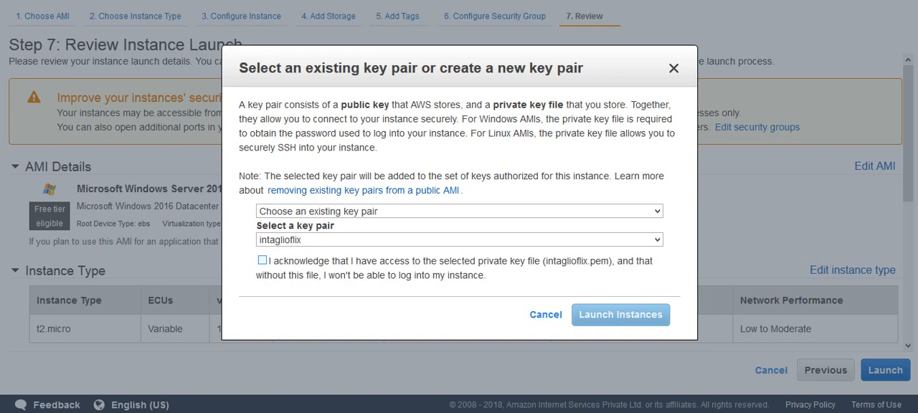
{"action": "left_click", "coordinate": [262, 260]}
{"action": "left_click", "coordinate": [620, 314]}
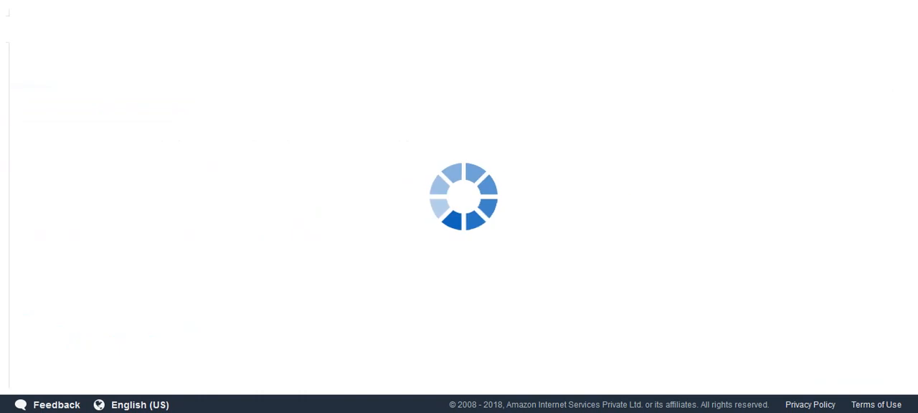
{"action": "mouse_move", "coordinate": [556, 412]}
{"action": "left_click", "coordinate": [556, 358]}
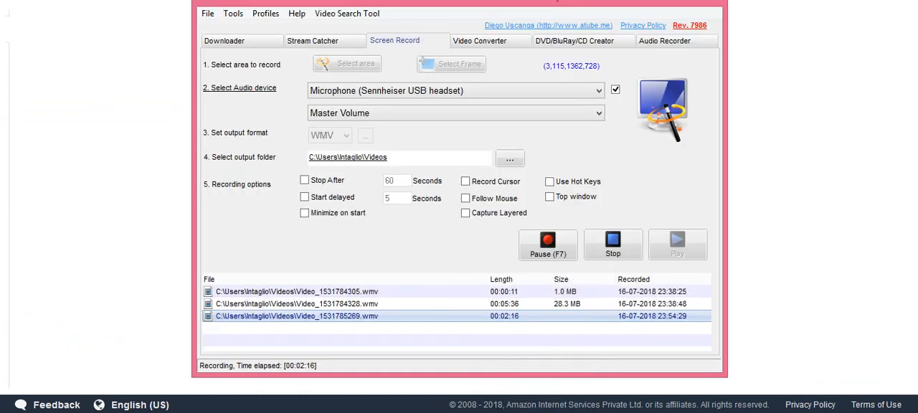
{"action": "left_click", "coordinate": [304, 213]}
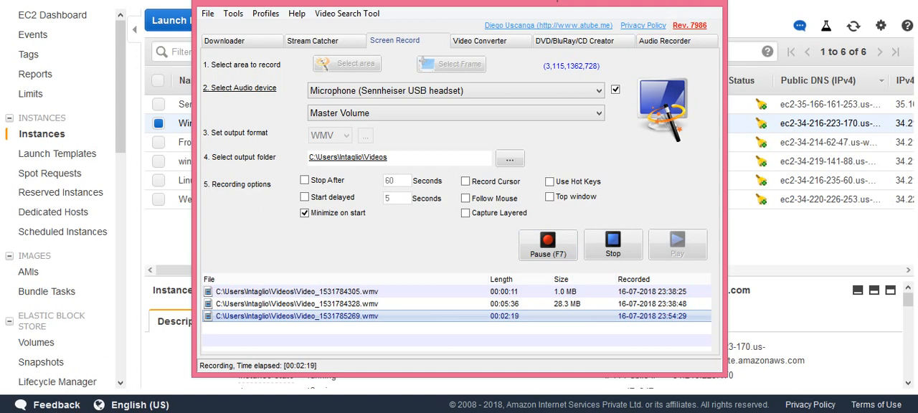
{"action": "left_click", "coordinate": [664, 1]}
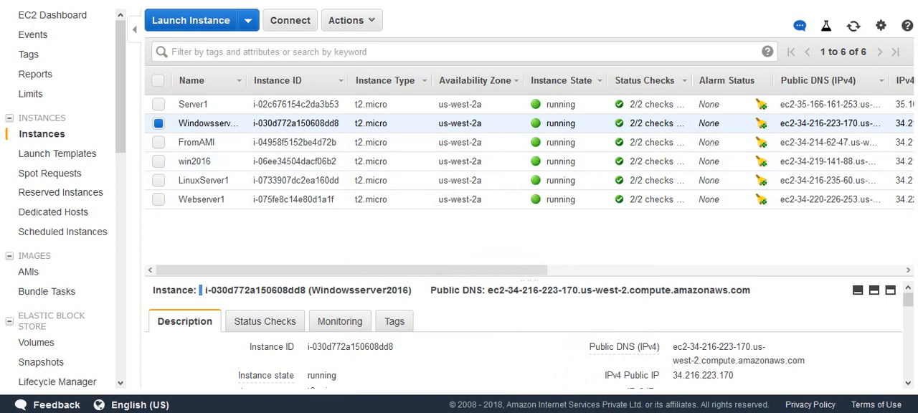
- Retrieve the Windowsserver2016 instance's Windows administrator password by loading the private key file intaglioflix.pem from Downloads and decrypting it
{"action": "left_click", "coordinate": [352, 20]}
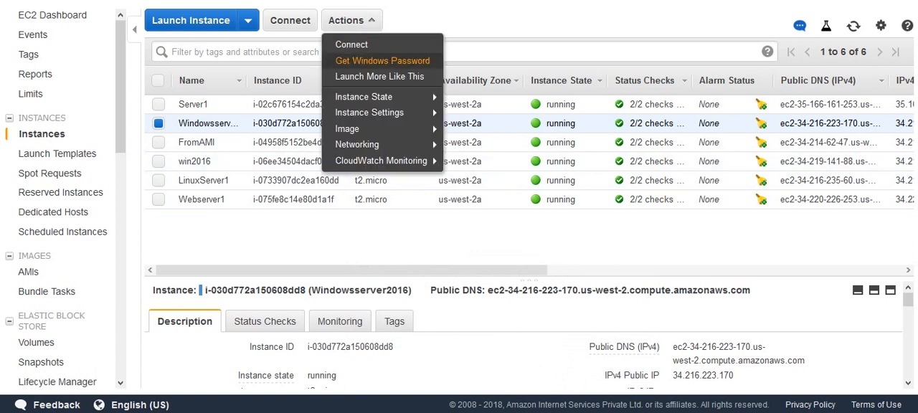
{"action": "left_click", "coordinate": [382, 61]}
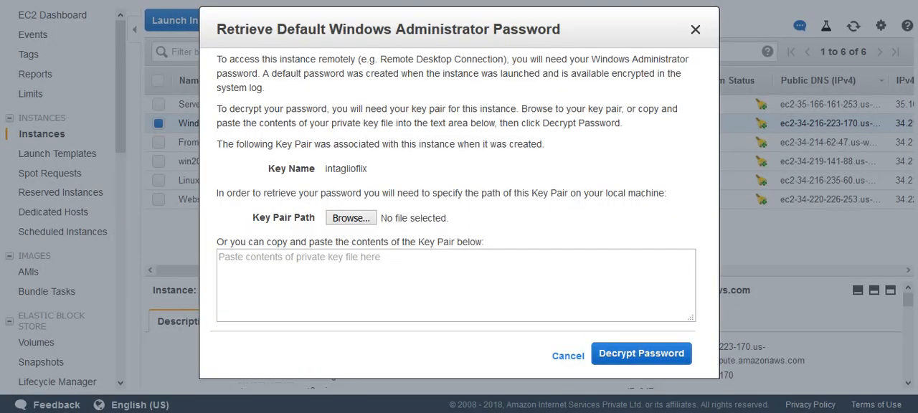
{"action": "left_click_drag", "start_coordinate": [367, 169], "coordinate": [325, 169]}
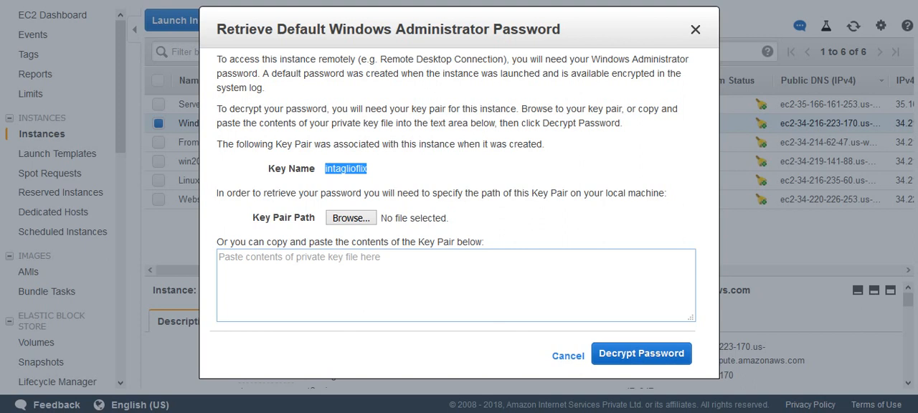
{"action": "left_click", "coordinate": [456, 286]}
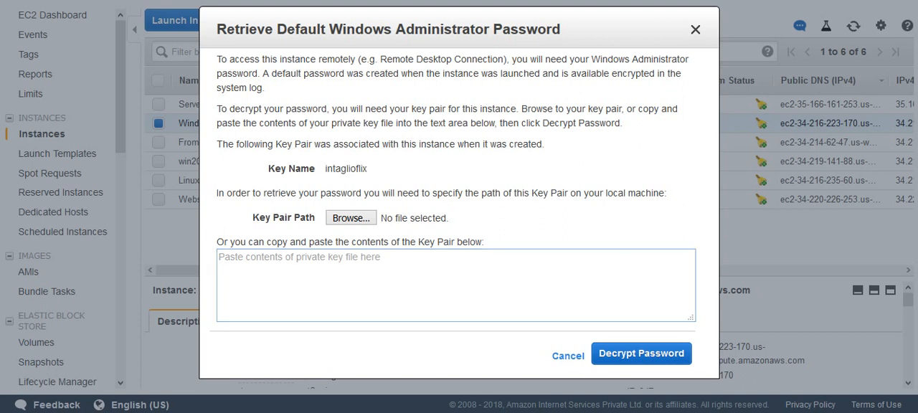
{"action": "left_click", "coordinate": [350, 218]}
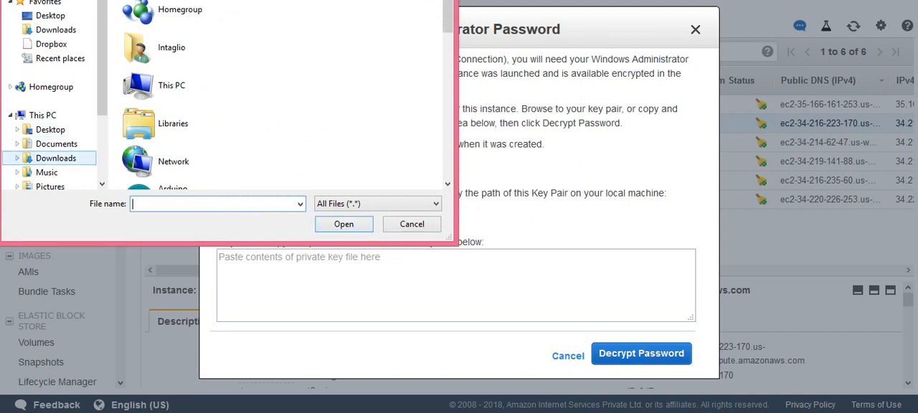
{"action": "left_click", "coordinate": [56, 158]}
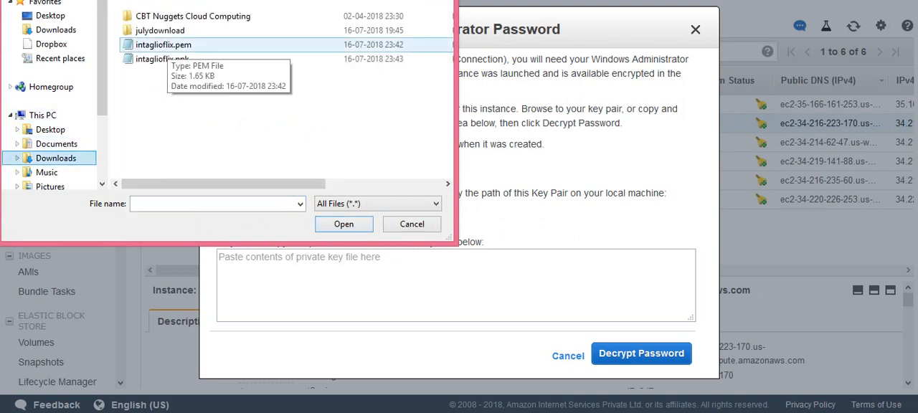
{"action": "double_click", "coordinate": [164, 44]}
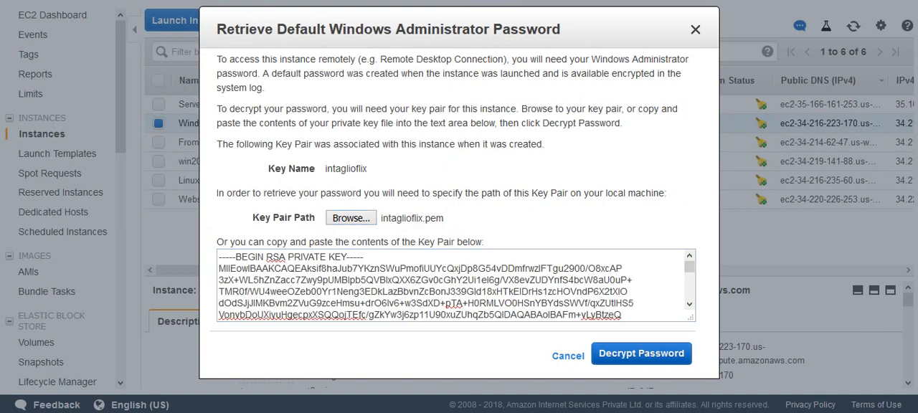
{"action": "left_click", "coordinate": [641, 354]}
- Copy the decrypted administrator password into a new Notepad document and close the password retrieval dialog
{"action": "left_click_drag", "start_coordinate": [313, 305], "coordinate": [485, 304]}
{"action": "key", "text": "super+r"}
{"action": "type", "text": "notepad"}
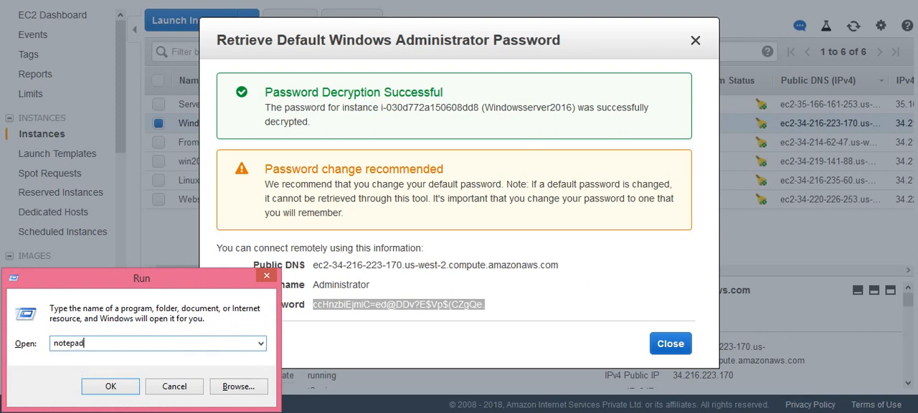
{"action": "key", "text": "Return"}
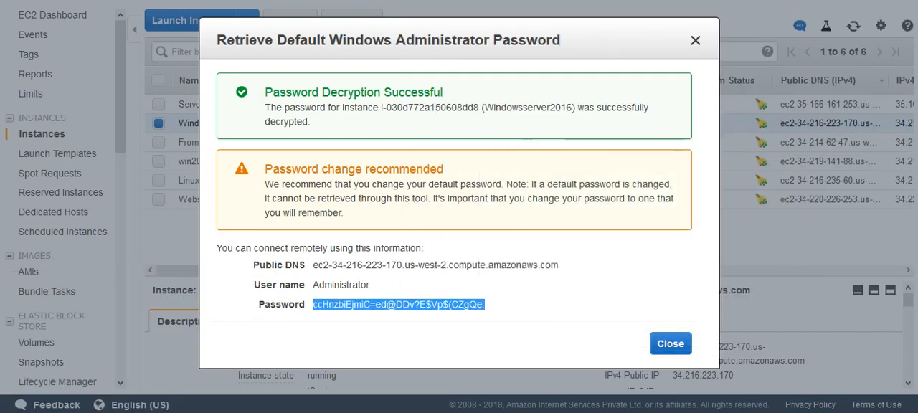
{"action": "left_click", "coordinate": [670, 343]}
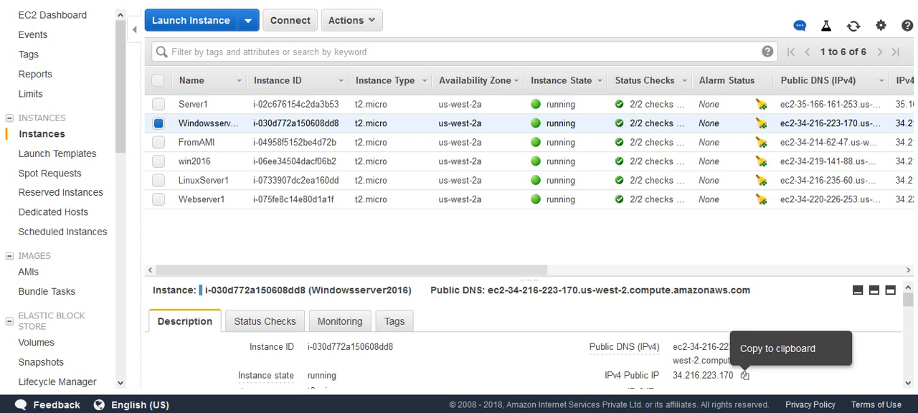
- Copy the instance's IPv4 public IP and start a Remote Desktop connection (mstsc) to 34.216.223.170
{"action": "left_click", "coordinate": [744, 375]}
{"action": "key", "text": "ctrl+c"}
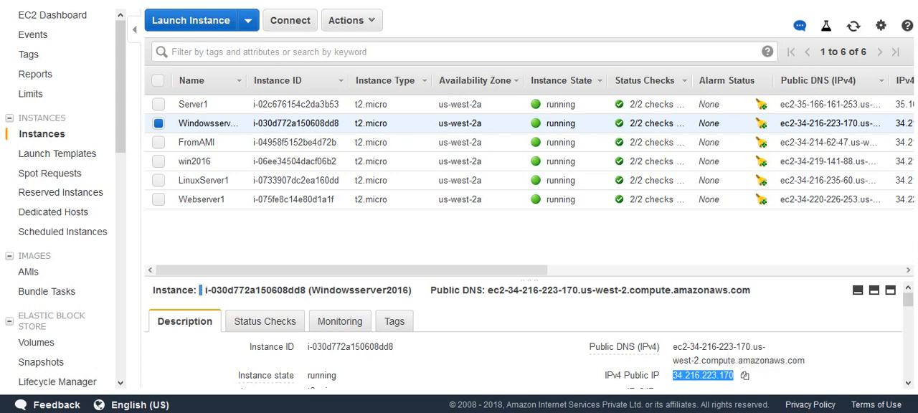
{"action": "key", "text": "super+r"}
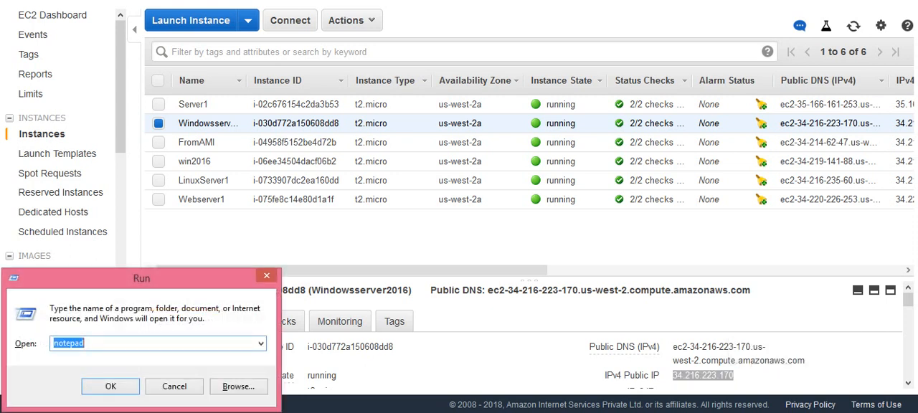
{"action": "type", "text": "mstsc"}
{"action": "key", "text": "Return"}
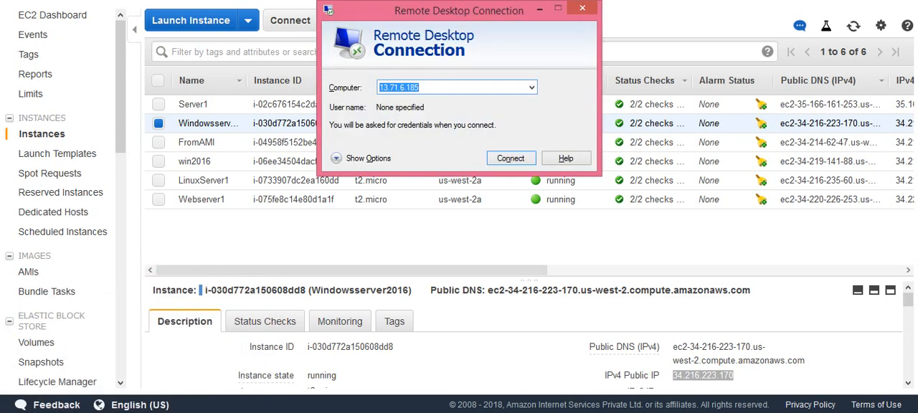
{"action": "key", "text": "ctrl+v"}
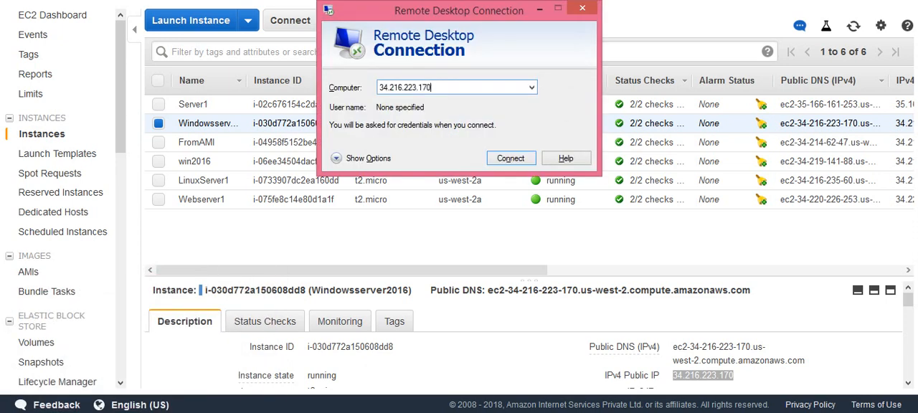
{"action": "key", "text": "Return"}
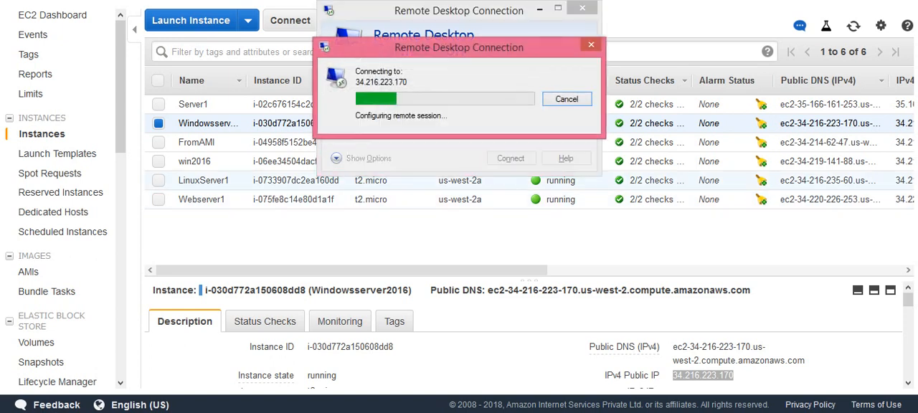
- Sign in to the remote session as administrator with the account password copied from Notepad, and accept the certificate warning
{"action": "type", "text": "a"}
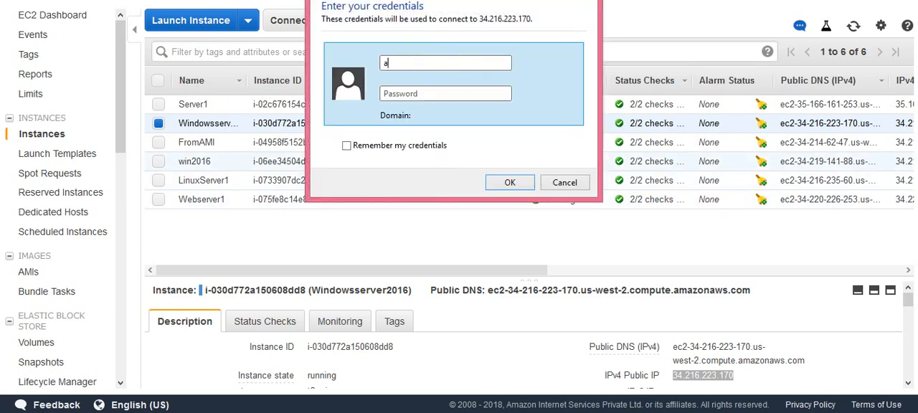
{"action": "type", "text": "dministrator"}
{"action": "key", "text": "alt+Tab"}
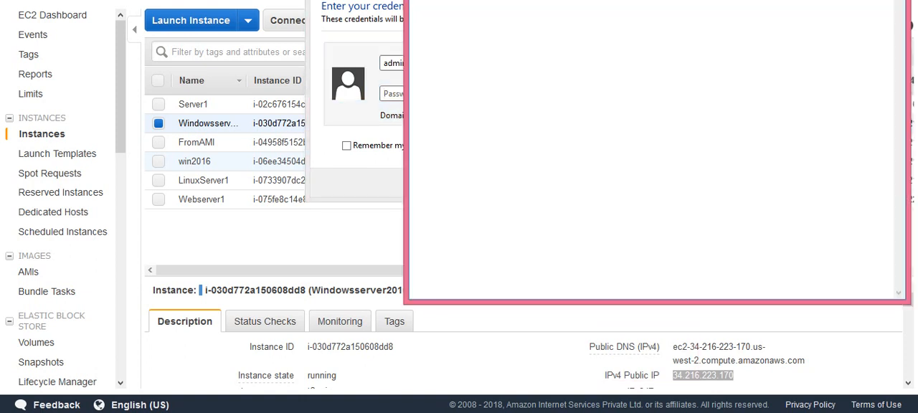
{"action": "right_click", "coordinate": [446, 2]}
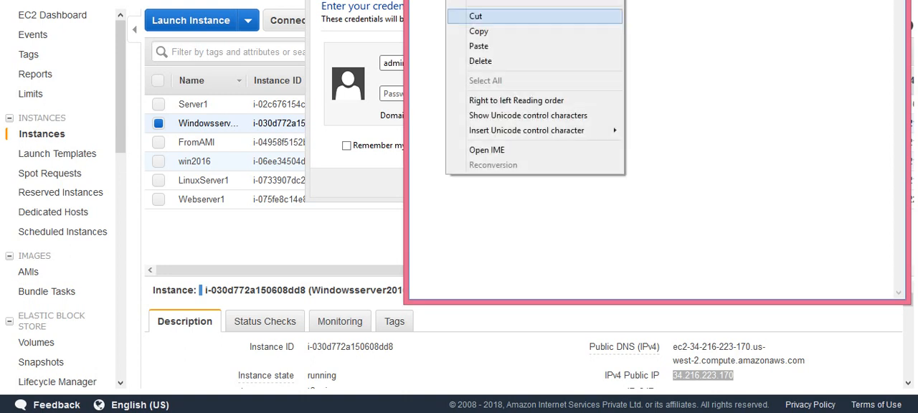
{"action": "left_click", "coordinate": [479, 32]}
{"action": "left_click", "coordinate": [392, 94]}
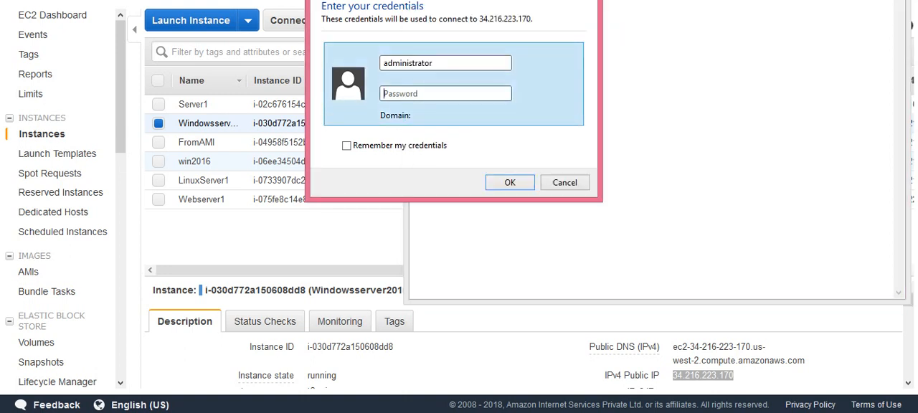
{"action": "key", "text": "ctrl+v"}
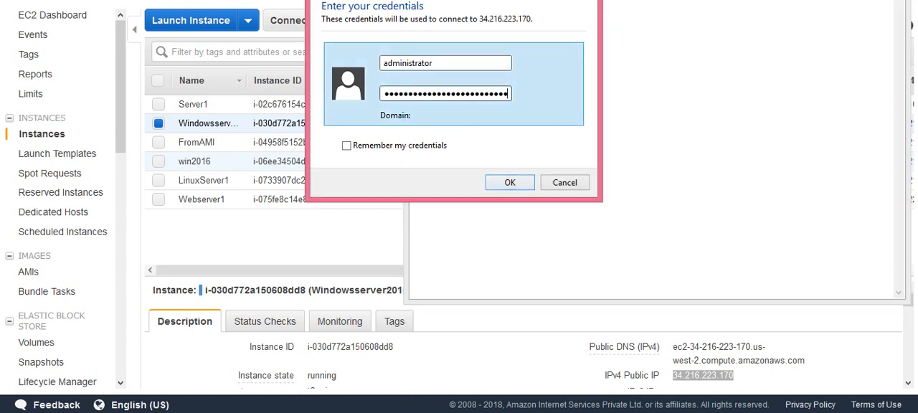
{"action": "key", "text": "Return"}
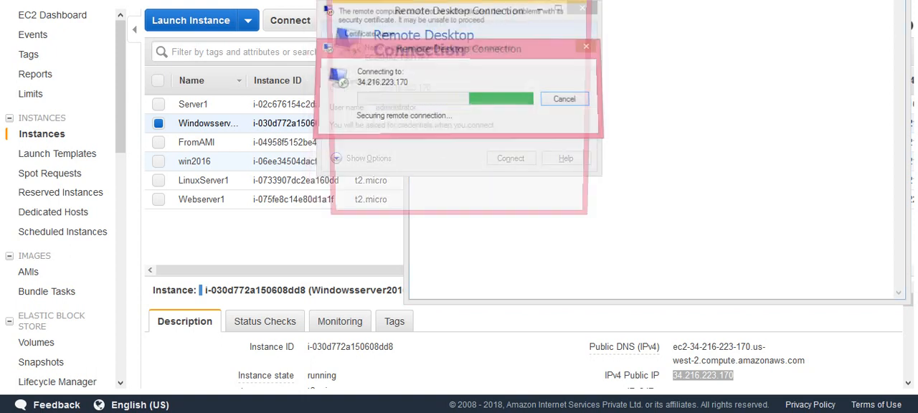
{"action": "left_click", "coordinate": [503, 205]}
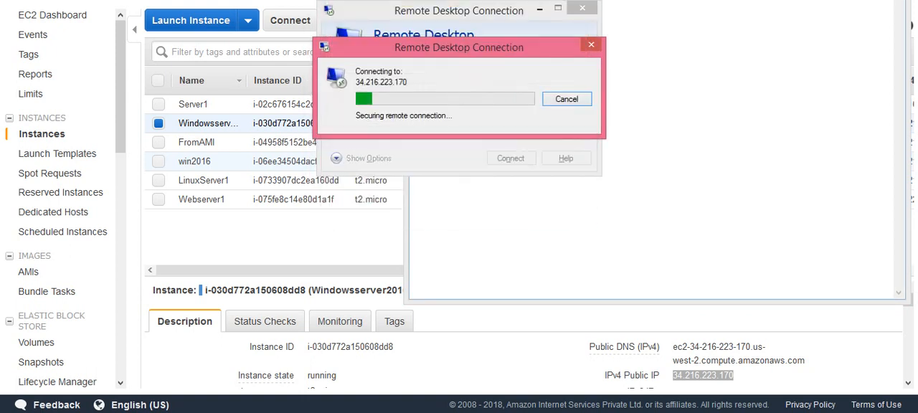